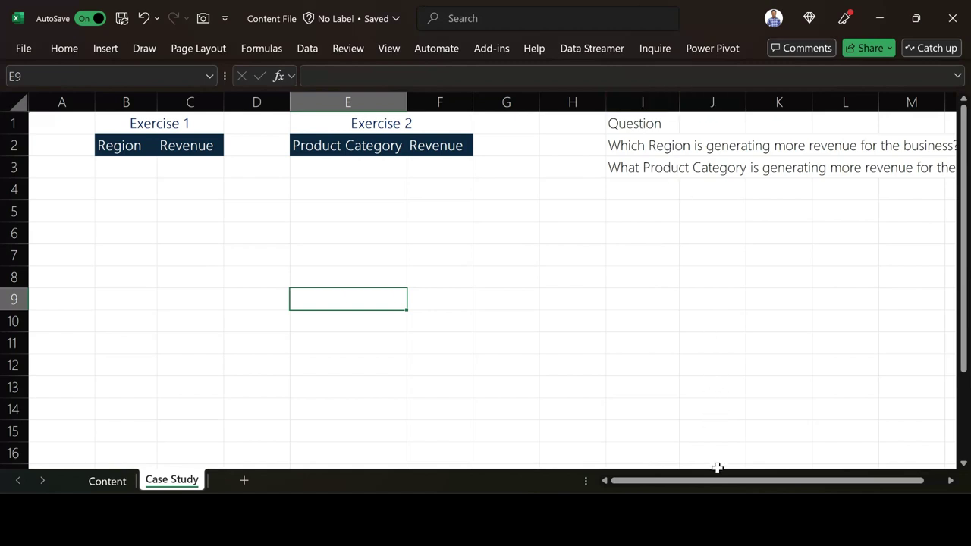
- List the distinct regions from the sales table's Region column in B3 of the Case Study sheet with =UNIQUE(Table1[Region])
{"action": "mouse_move", "coordinate": [722, 487]}
{"action": "left_mouse_down"}
{"action": "mouse_move", "coordinate": [755, 489]}
{"action": "mouse_move", "coordinate": [715, 486]}
{"action": "left_mouse_up"}
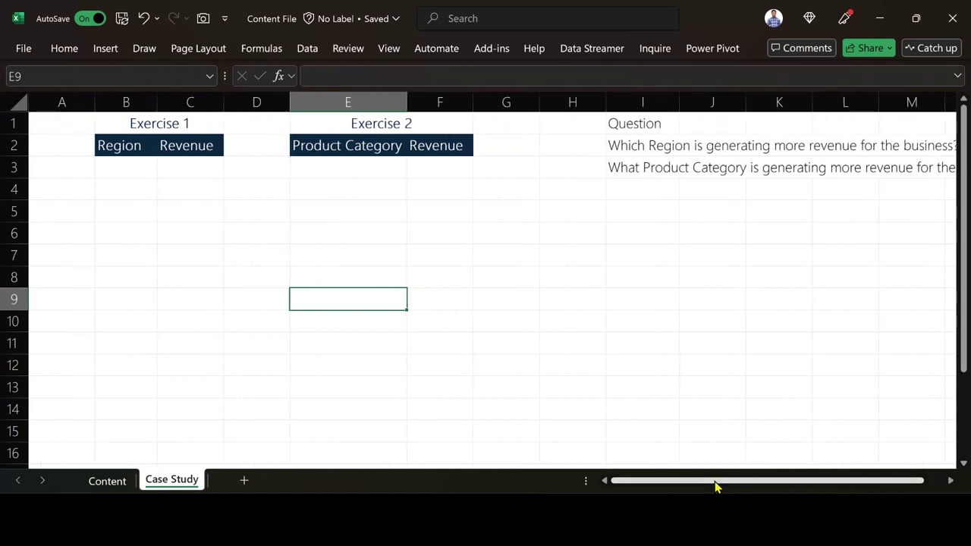
{"action": "left_click", "coordinate": [137, 171]}
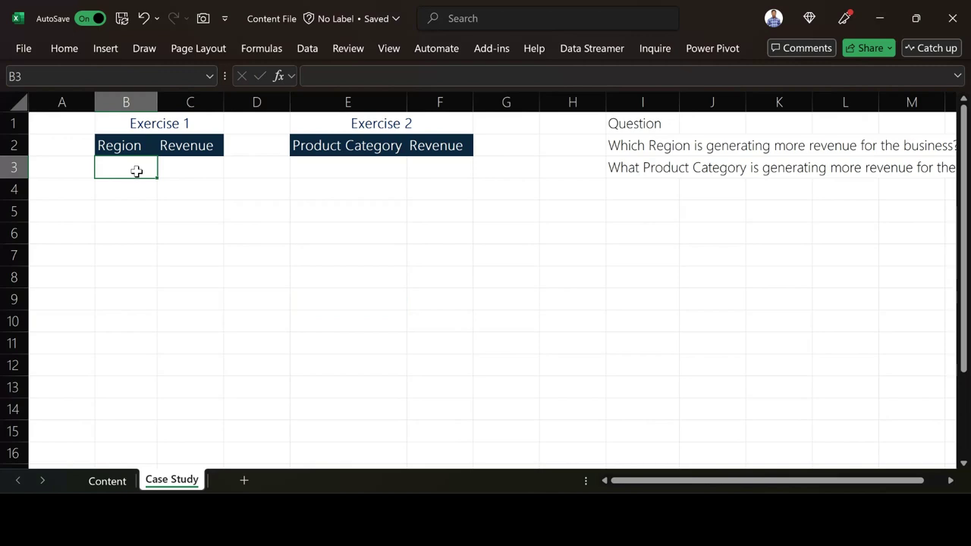
{"action": "left_click", "coordinate": [107, 481]}
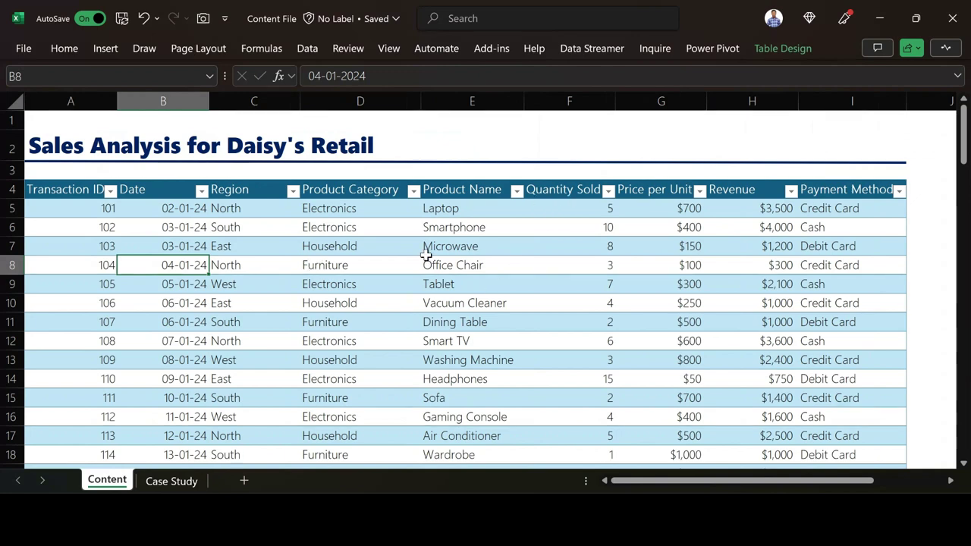
{"action": "left_click", "coordinate": [383, 247]}
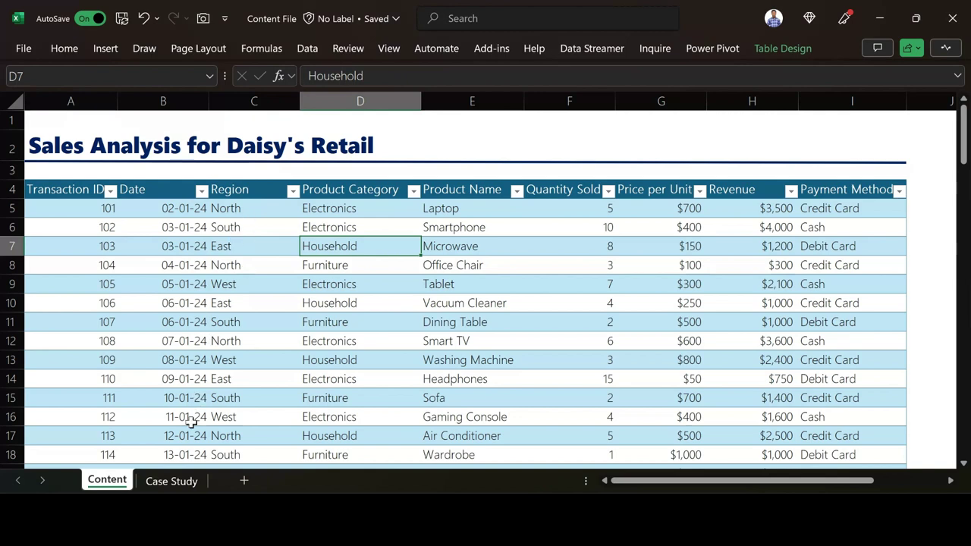
{"action": "left_click", "coordinate": [171, 480]}
{"action": "type", "text": "="}
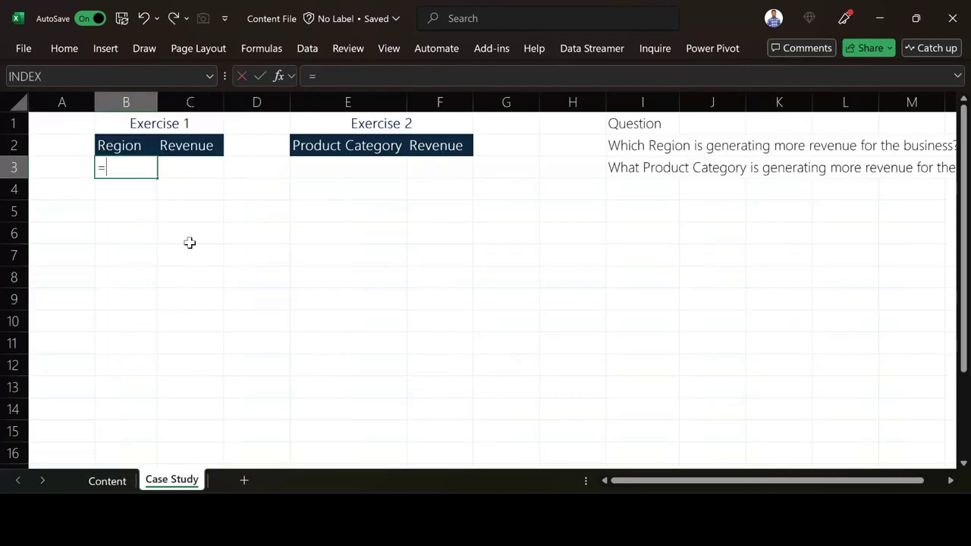
{"action": "type", "text": "uniqu"}
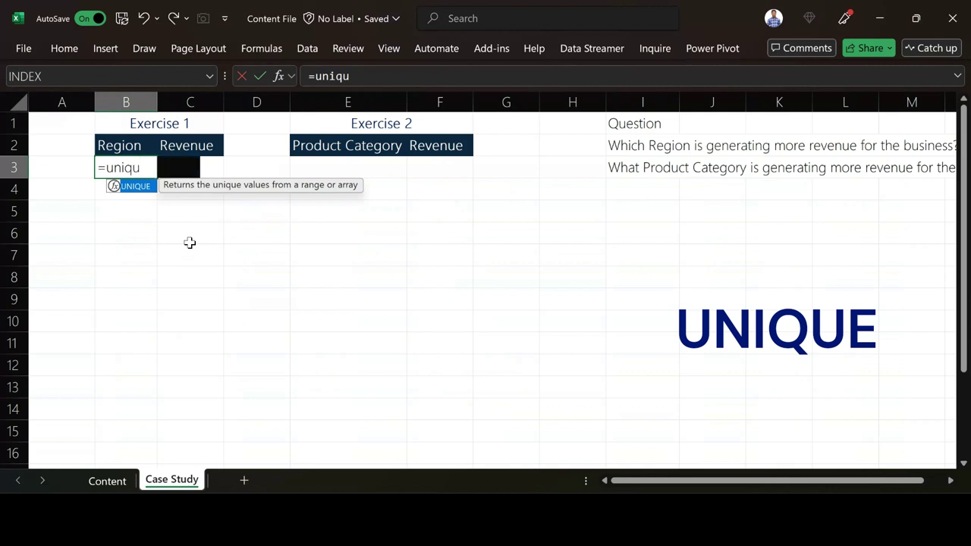
{"action": "key", "text": "Tab"}
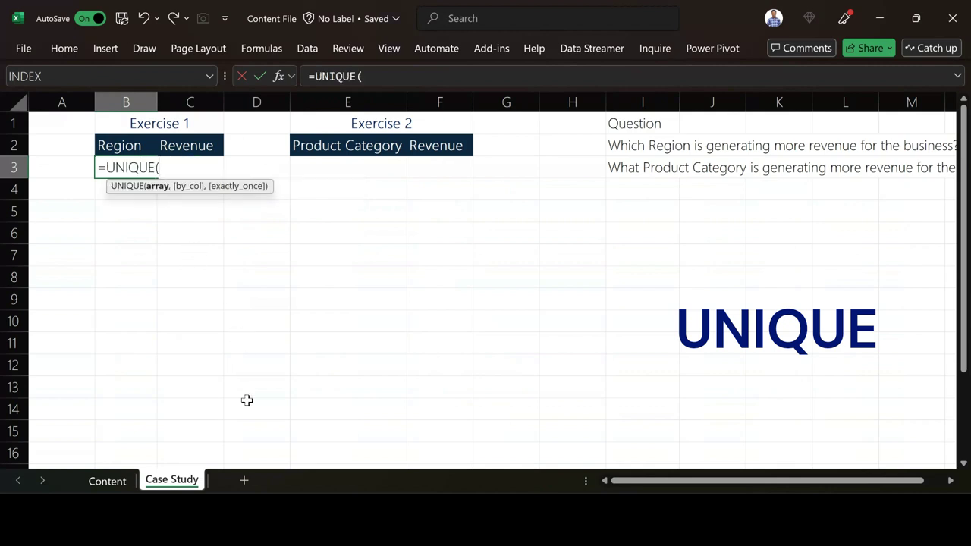
{"action": "left_click", "coordinate": [106, 483]}
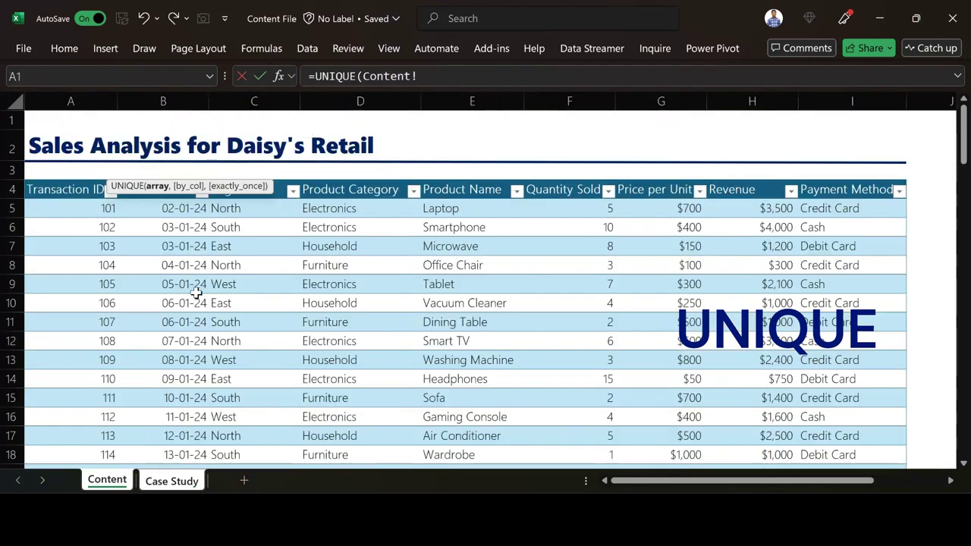
{"action": "left_click", "coordinate": [231, 208]}
{"action": "key", "text": "ctrl+shift+Down"}
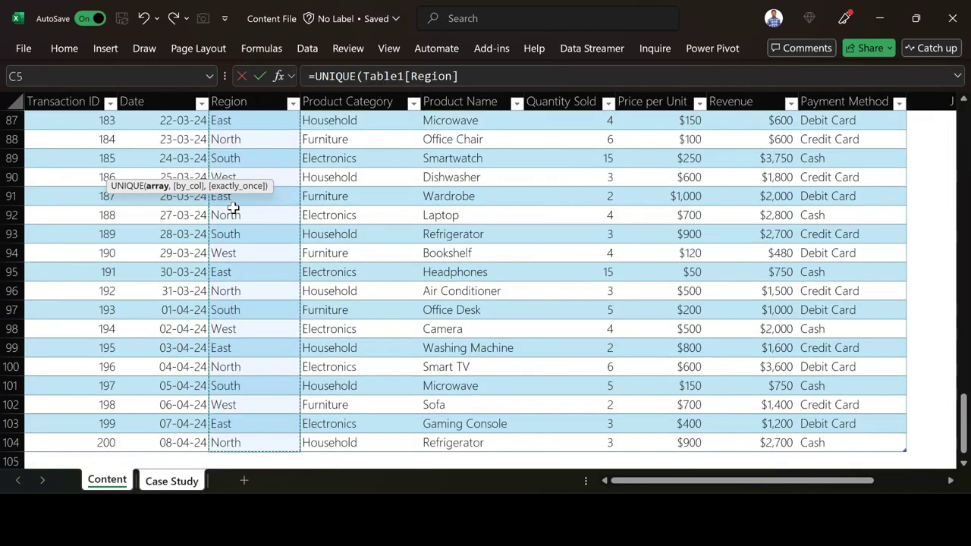
{"action": "type", "text": ")"}
{"action": "key", "text": "Return"}
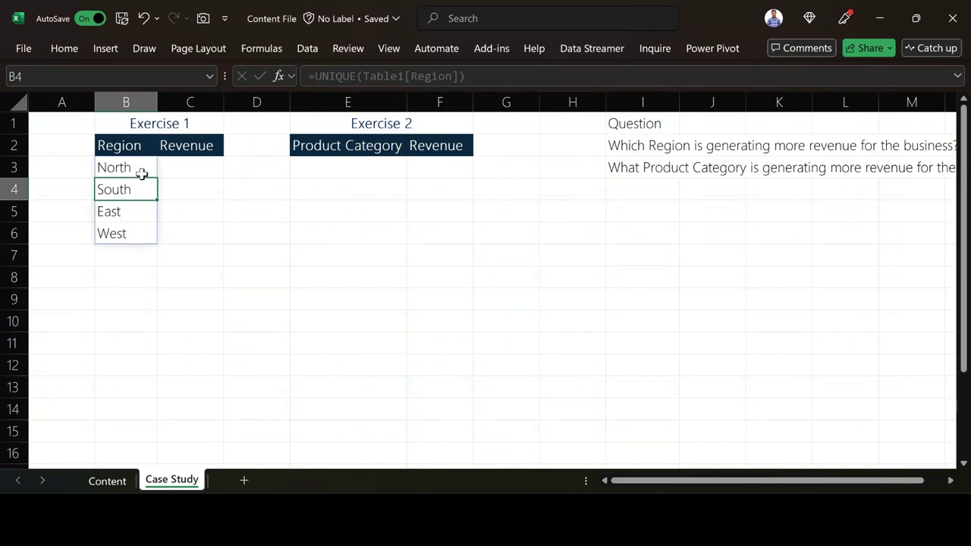
- Begin a SUMIF formula in C3 of the Case Study sheet and open its function arguments dialog
{"action": "left_click", "coordinate": [123, 481]}
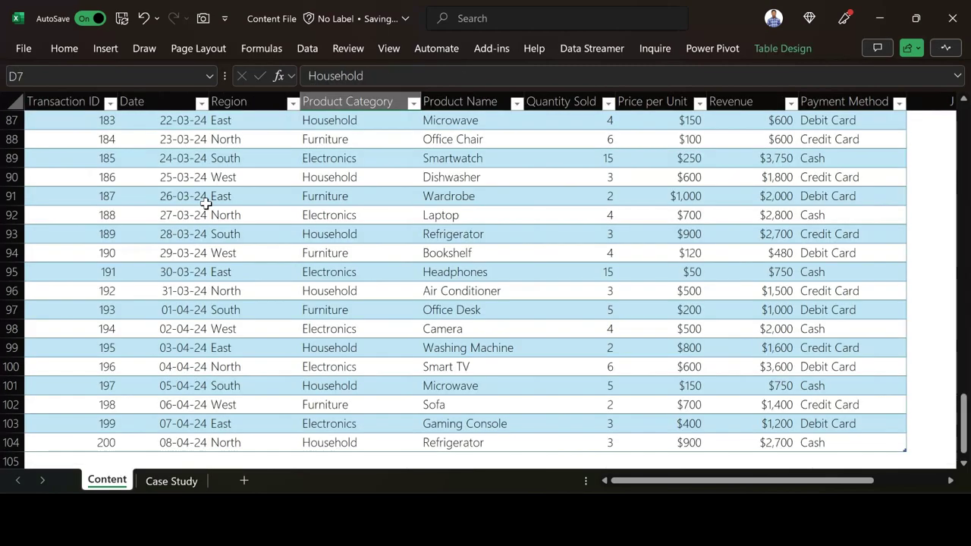
{"action": "scroll", "coordinate": [324, 329], "scroll_direction": "up", "scroll_amount": 18}
{"action": "scroll", "coordinate": [324, 329], "scroll_direction": "up", "scroll_amount": 9}
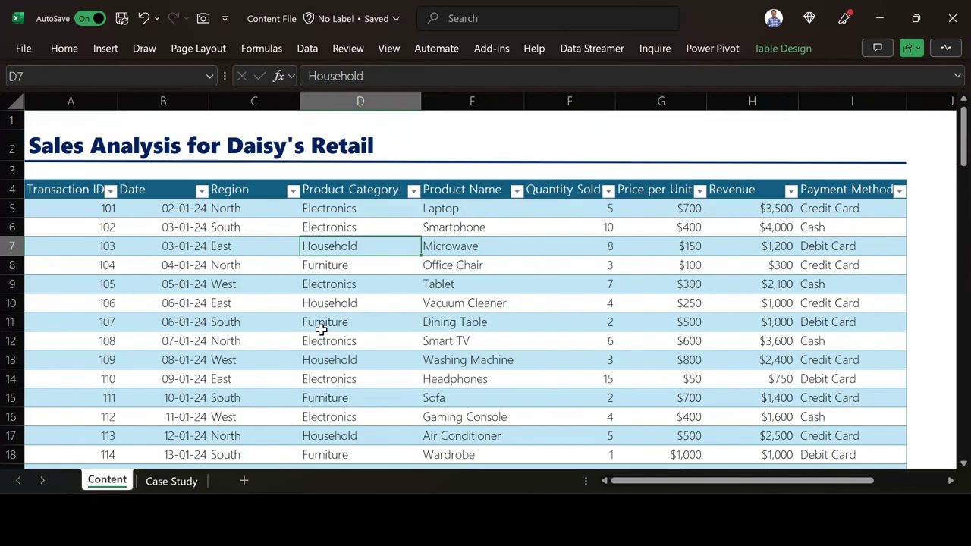
{"action": "left_click", "coordinate": [183, 481]}
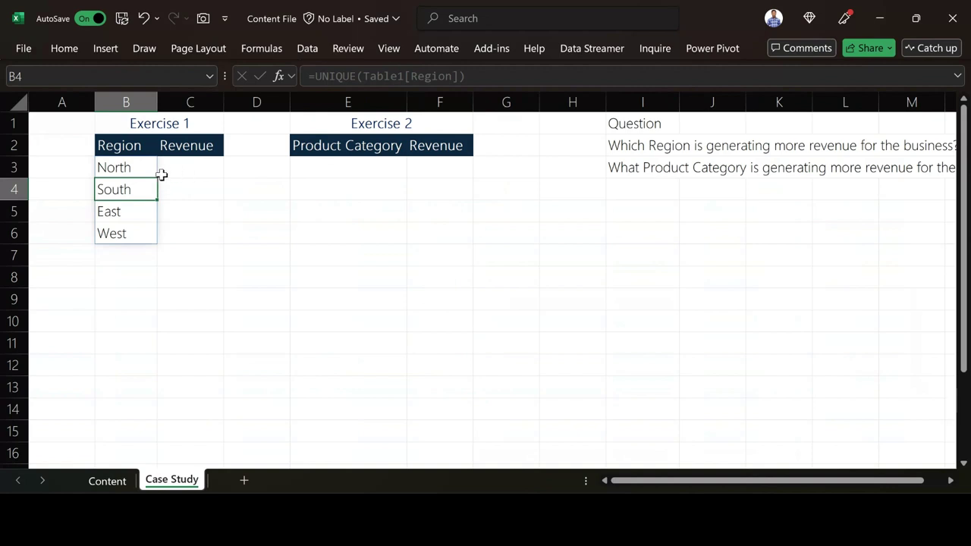
{"action": "left_click", "coordinate": [191, 173]}
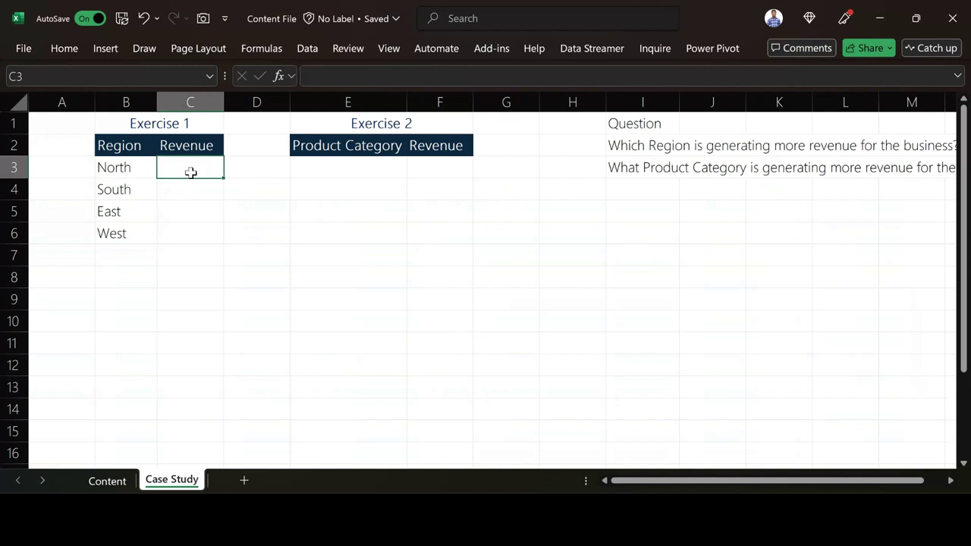
{"action": "type", "text": "="}
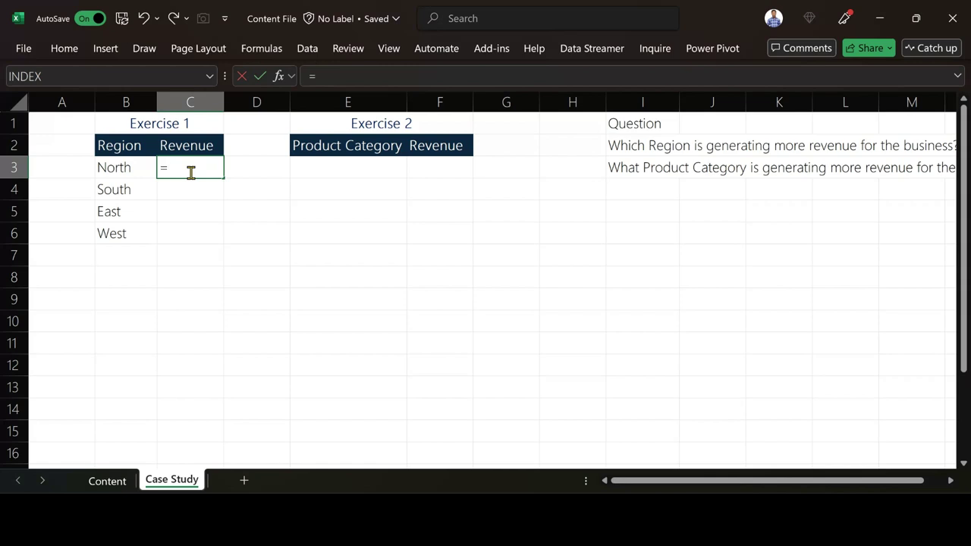
{"action": "type", "text": "s"}
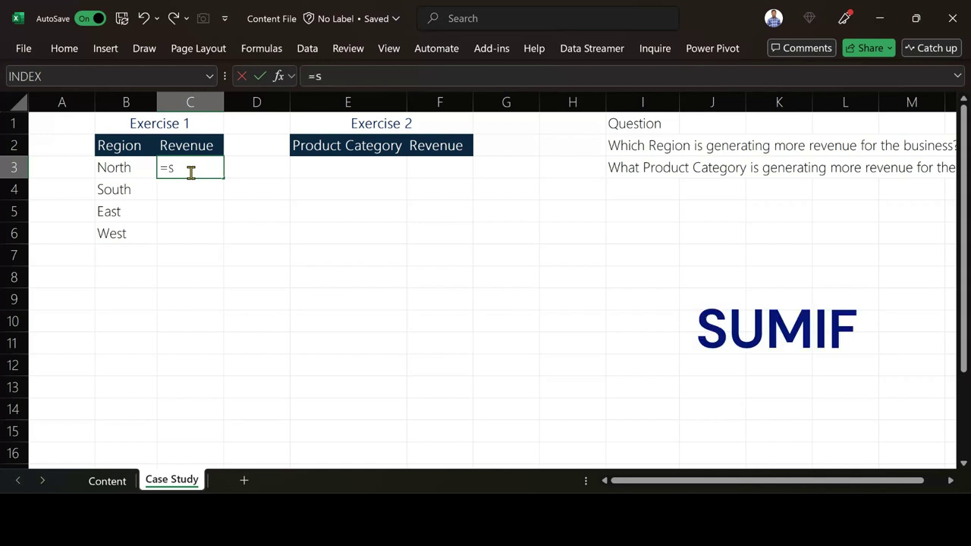
{"action": "type", "text": "umif"}
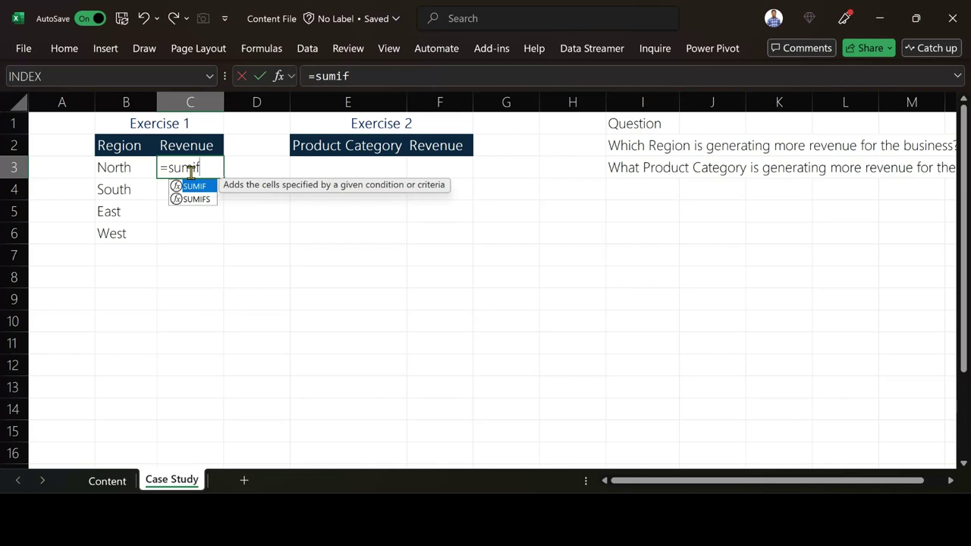
{"action": "key", "text": "Tab"}
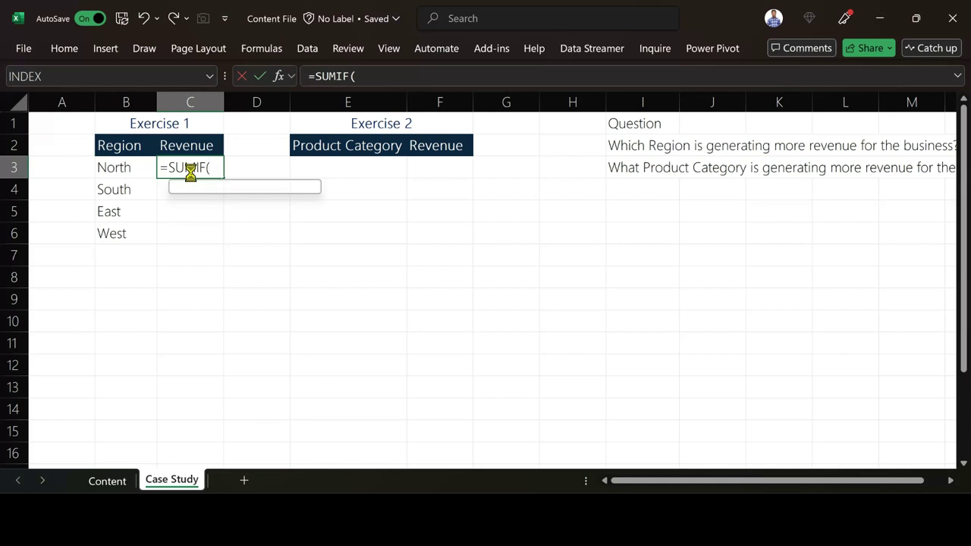
{"action": "key", "text": "shift+F3"}
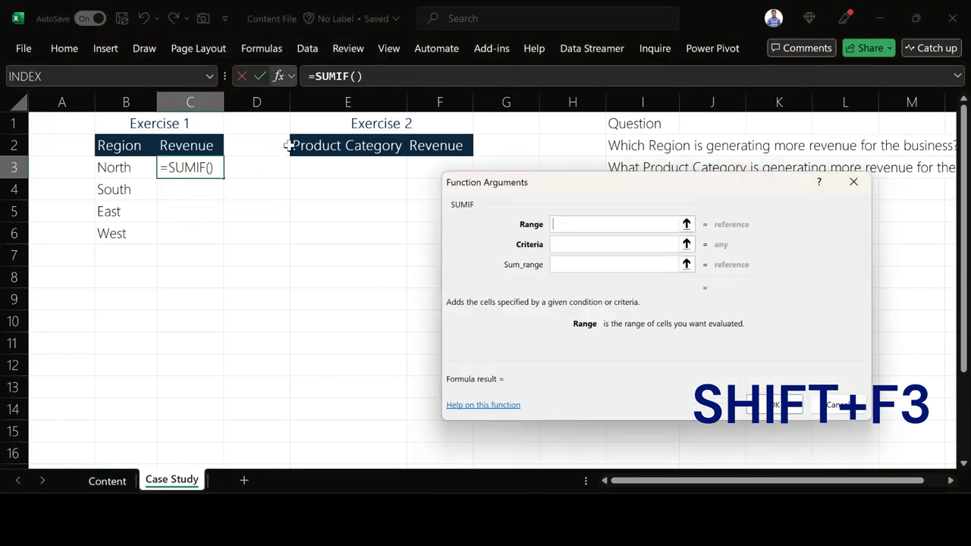
{"action": "left_click_drag", "start_coordinate": [548, 187], "coordinate": [387, 161]}
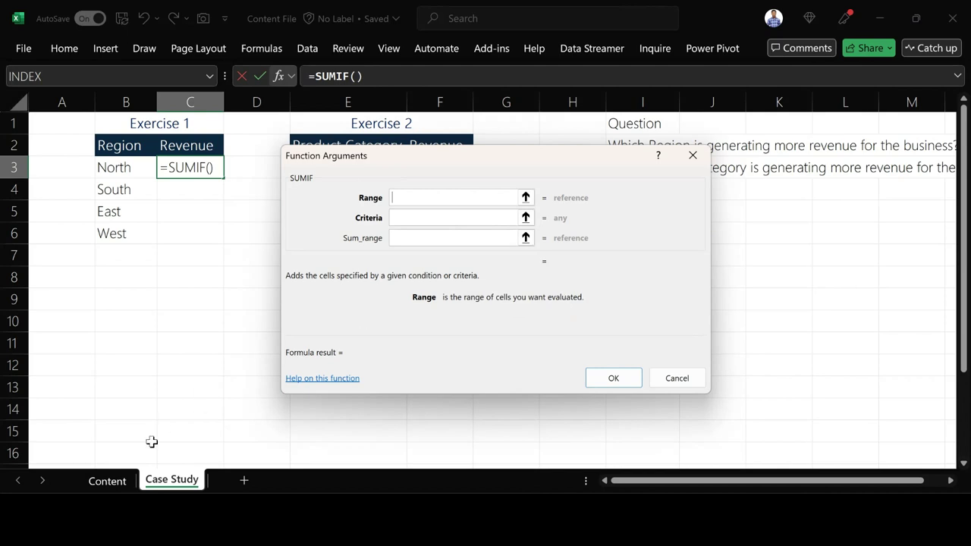
- Set the SUMIF range to the sales table's Region column and the criteria to cell B3
{"action": "left_click", "coordinate": [127, 483]}
{"action": "left_click", "coordinate": [247, 210]}
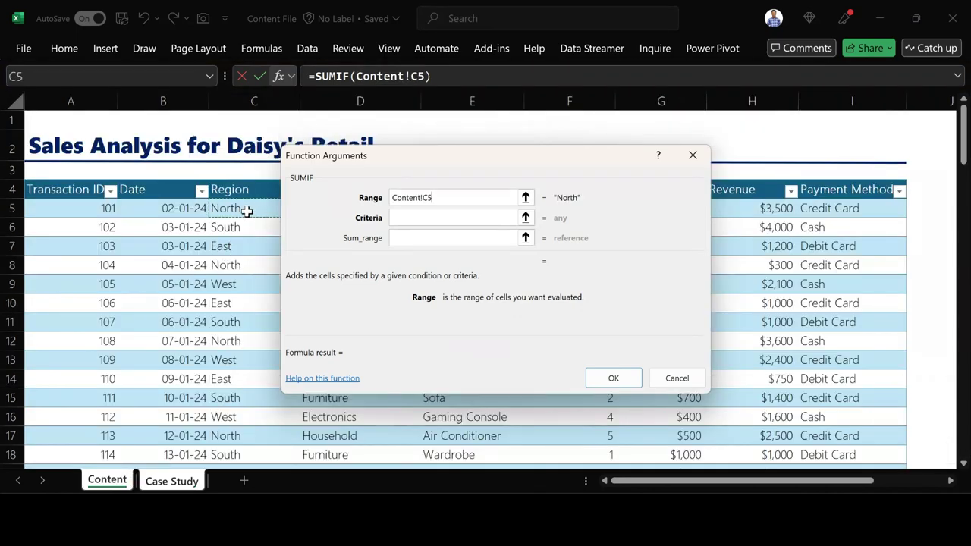
{"action": "key", "text": "ctrl+shift+Down"}
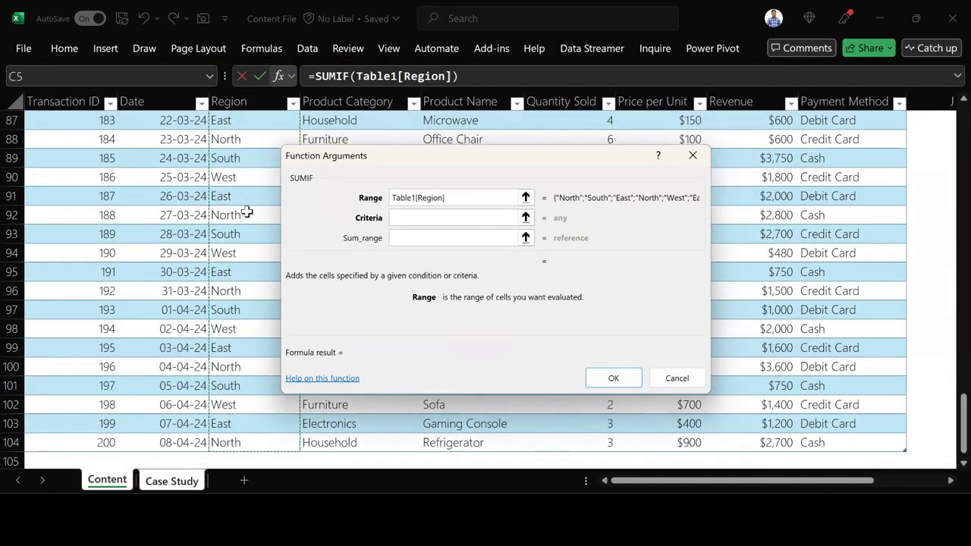
{"action": "left_click", "coordinate": [430, 218]}
{"action": "left_click_drag", "start_coordinate": [430, 161], "coordinate": [514, 161]}
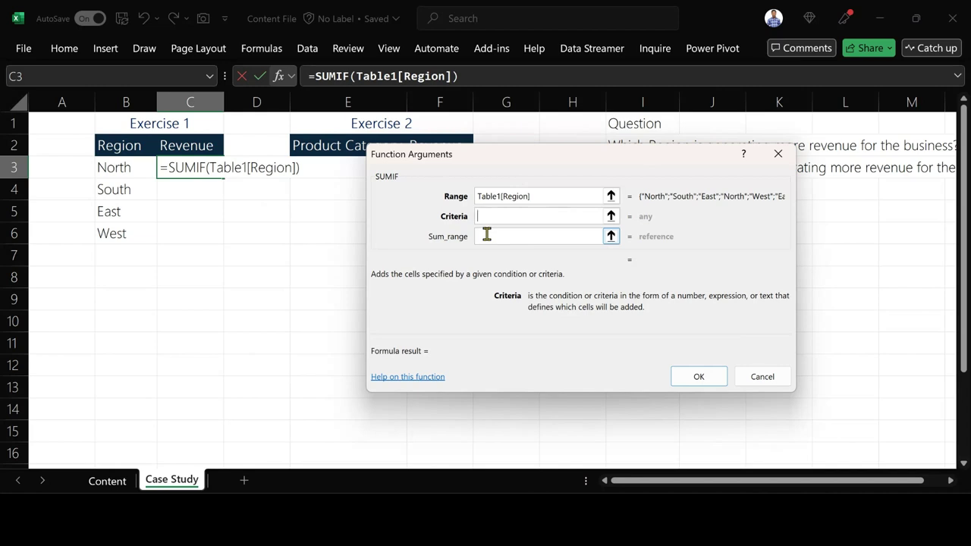
{"action": "left_click", "coordinate": [129, 172]}
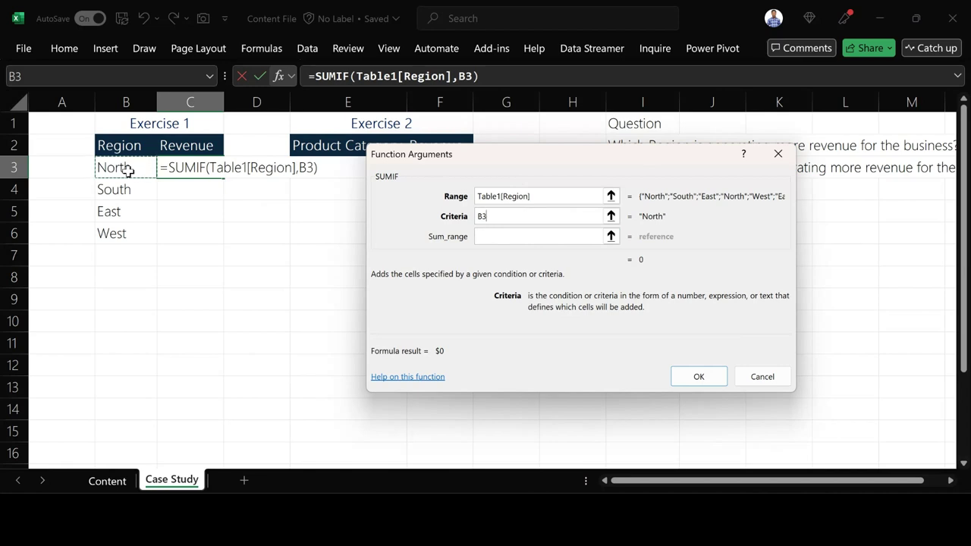
- Set the sum range to the sales table's Revenue column, confirm the SUMIF formula, and fill it down from C3 to C6
{"action": "left_click", "coordinate": [505, 236]}
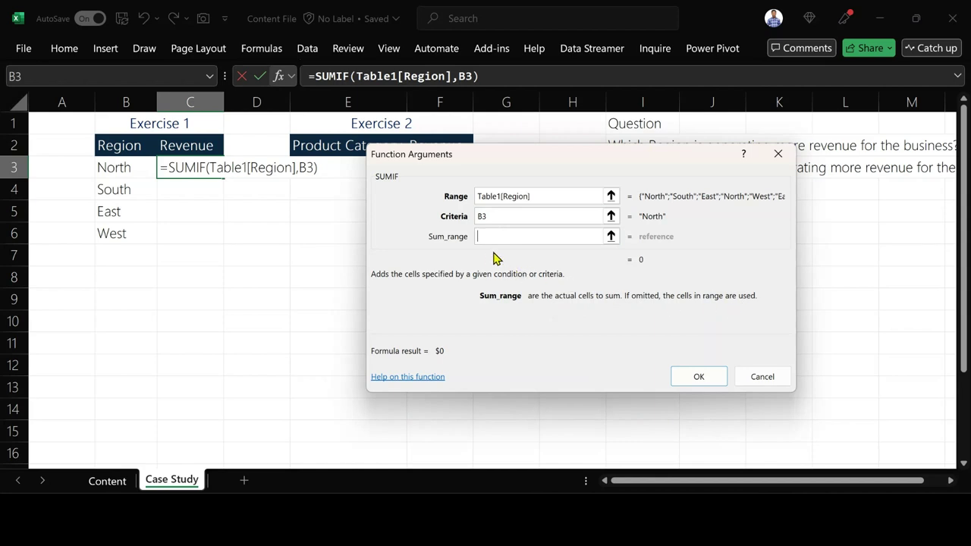
{"action": "left_click", "coordinate": [112, 481]}
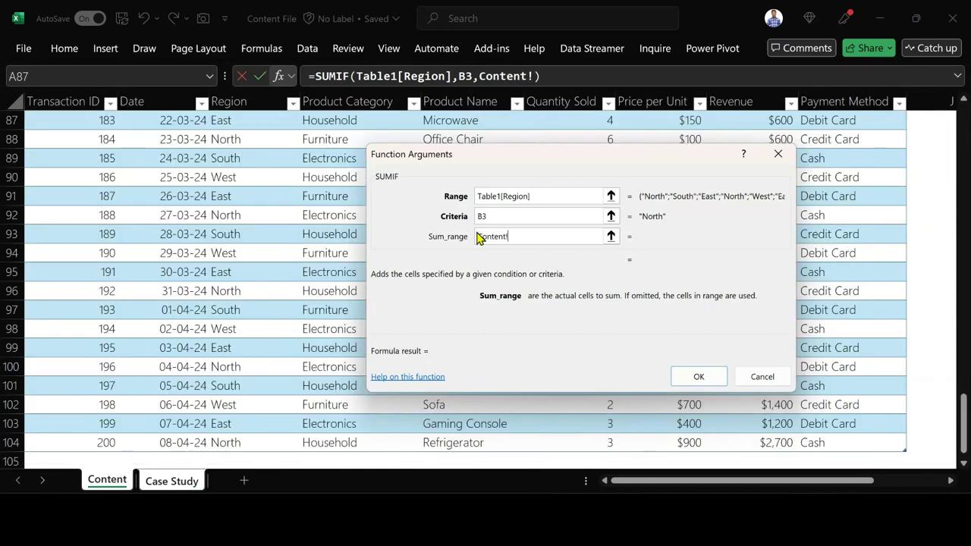
{"action": "left_click_drag", "start_coordinate": [570, 163], "coordinate": [503, 190]}
{"action": "scroll", "coordinate": [810, 226], "scroll_direction": "up", "scroll_amount": 19}
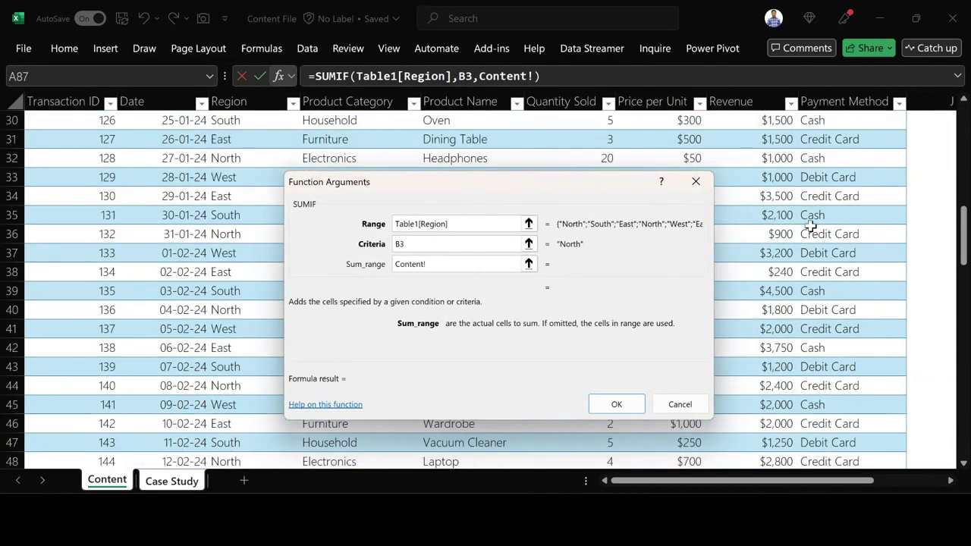
{"action": "scroll", "coordinate": [809, 225], "scroll_direction": "up", "scroll_amount": 10}
{"action": "left_click", "coordinate": [752, 207]}
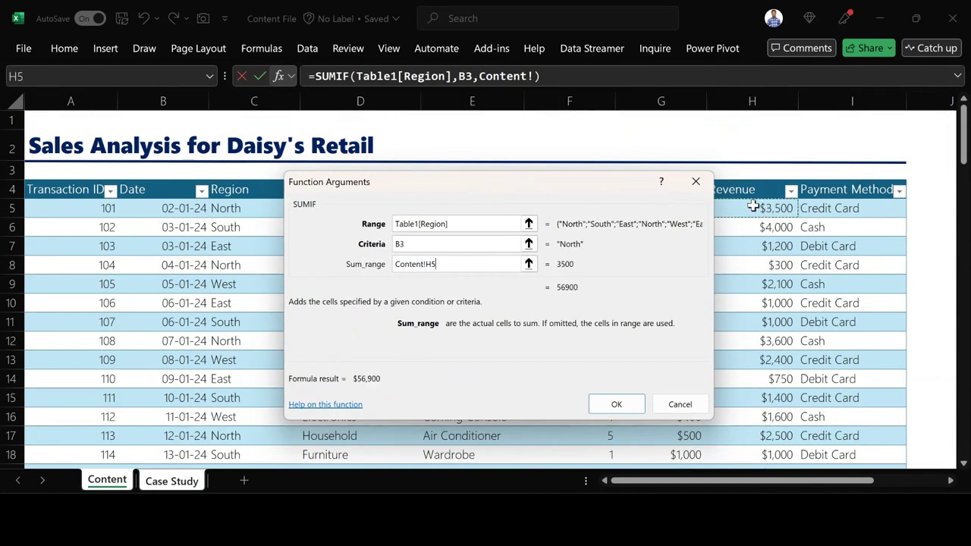
{"action": "key", "text": "ctrl+shift+Down"}
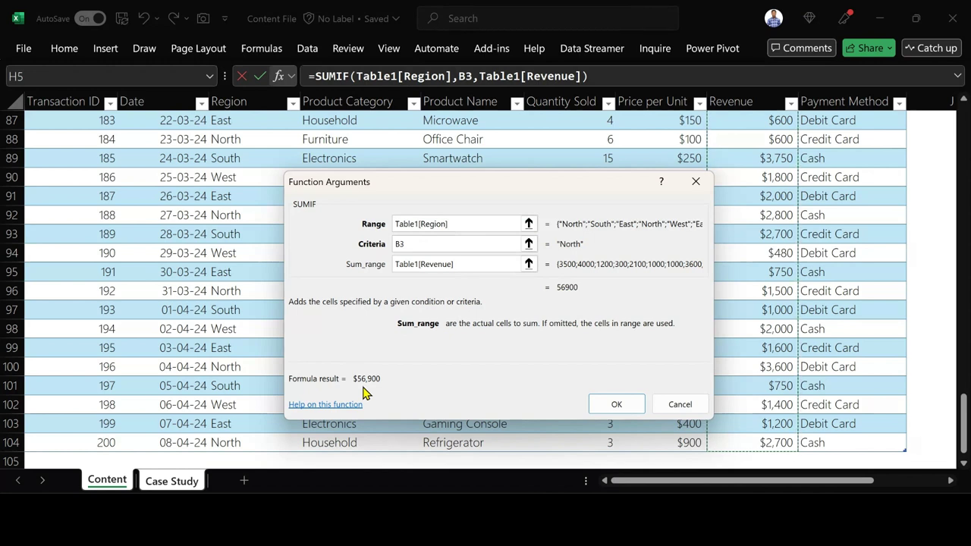
{"action": "left_click", "coordinate": [622, 408]}
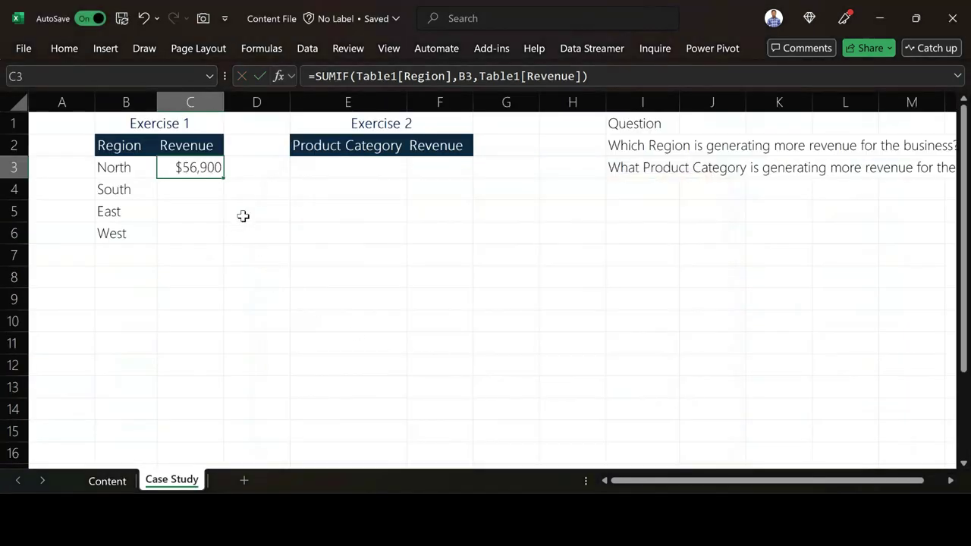
{"action": "double_click", "coordinate": [223, 180]}
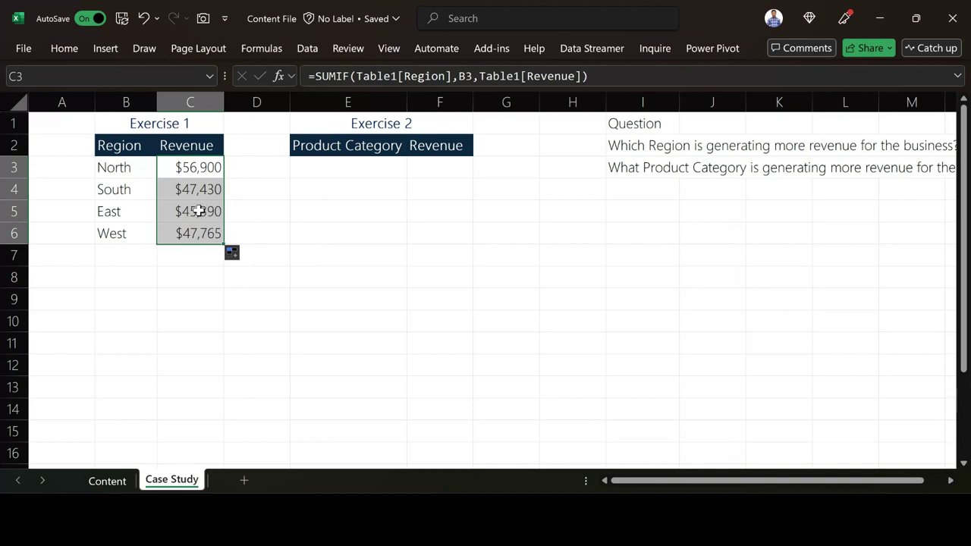
- Start a new row below the sales table on the Content sheet with Transaction ID 201 and date 29-10-24
{"action": "left_click", "coordinate": [106, 481]}
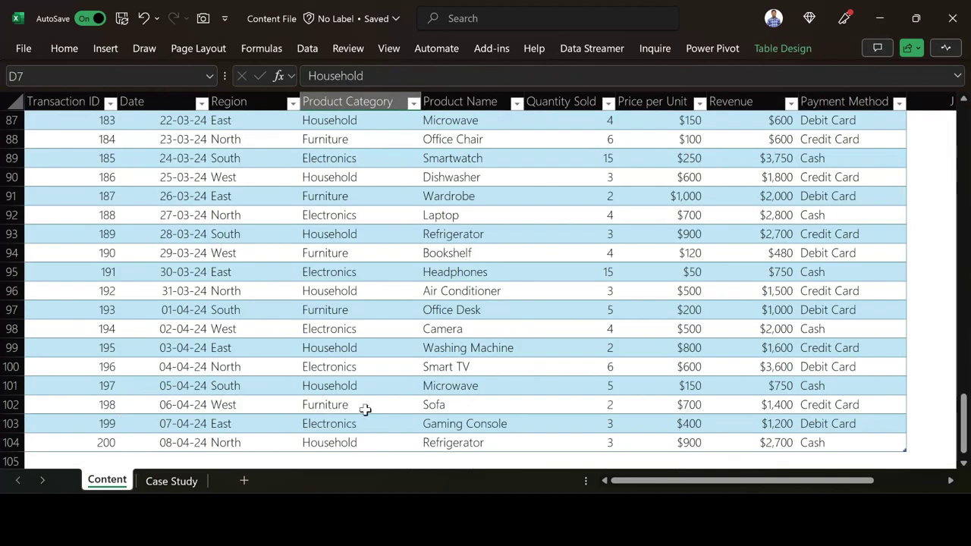
{"action": "left_click", "coordinate": [99, 458]}
{"action": "left_click", "coordinate": [104, 445]}
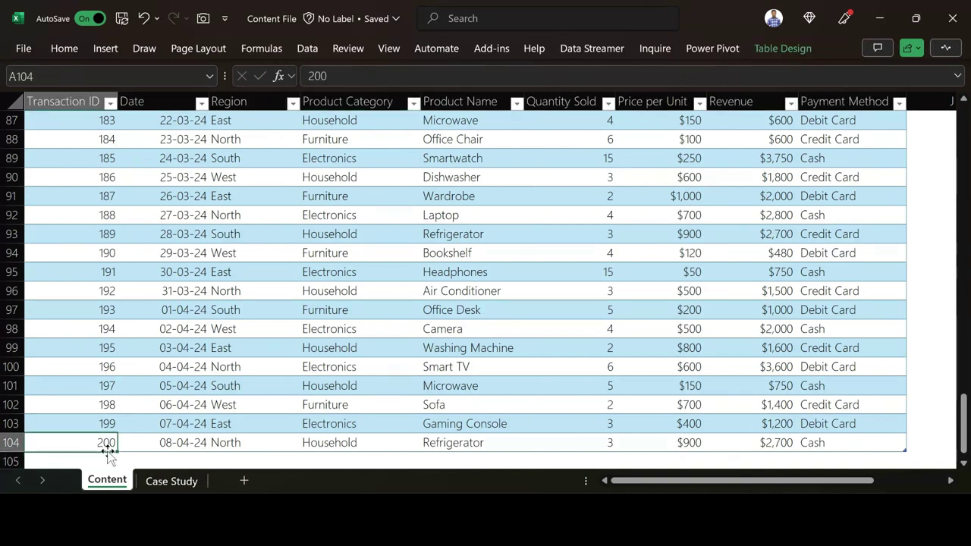
{"action": "left_click", "coordinate": [113, 460]}
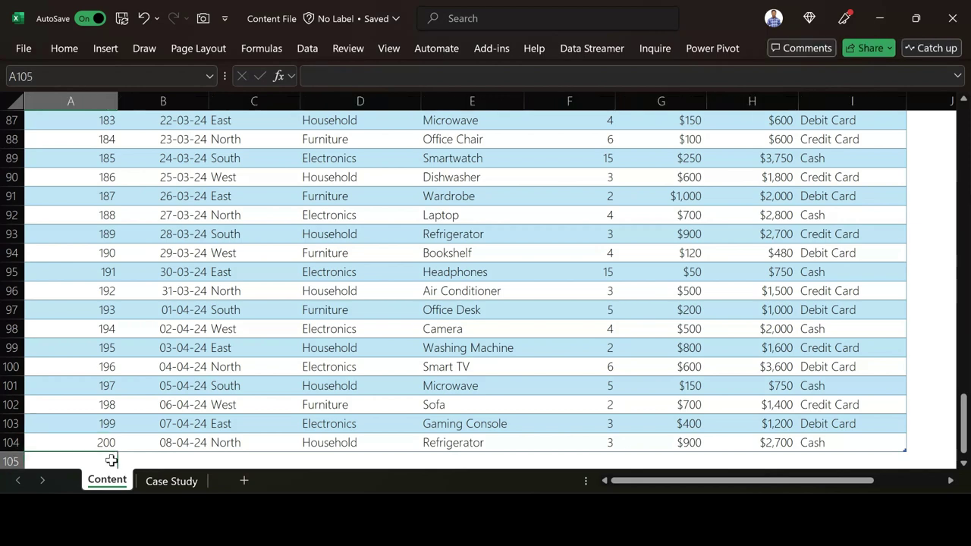
{"action": "type", "text": "201"}
{"action": "key", "text": "Tab"}
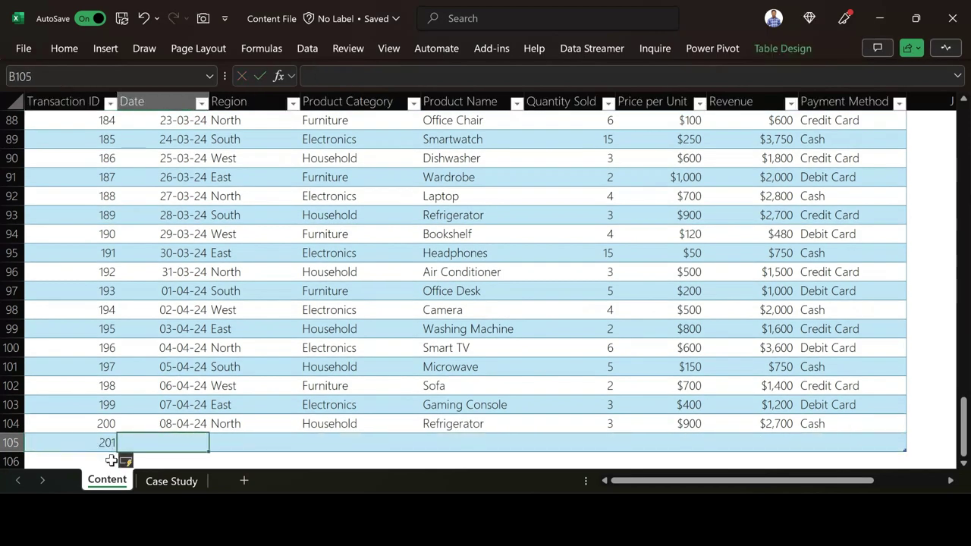
{"action": "type", "text": "2"}
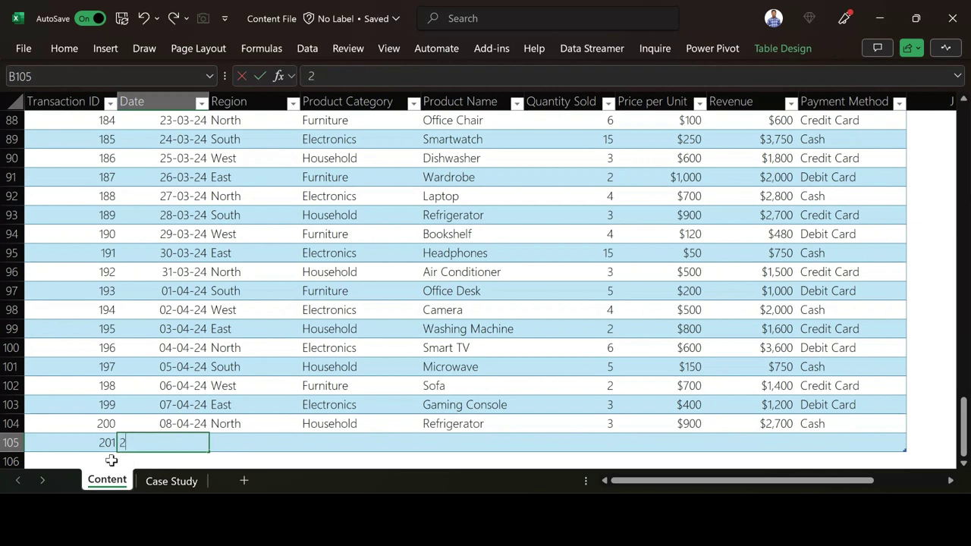
{"action": "type", "text": "9-10-24"}
{"action": "key", "text": "Tab"}
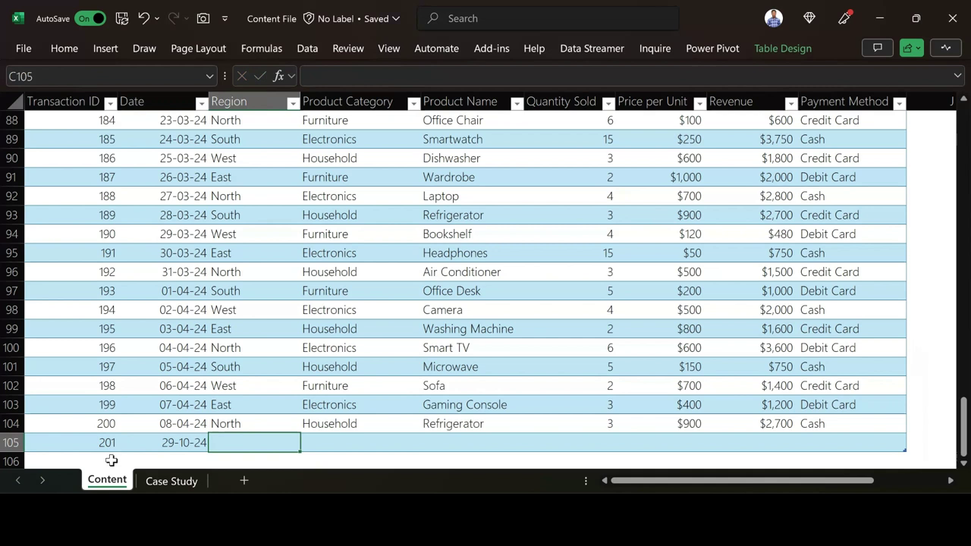
- Enter West West as the Region of the new transaction in row 105
{"action": "type", "text": "Wes"}
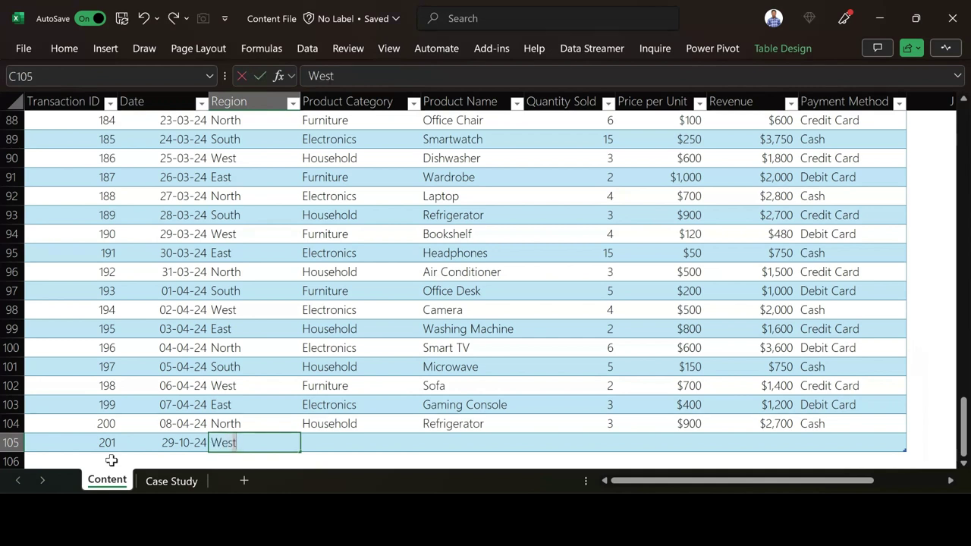
{"action": "type", "text": "t WE"}
{"action": "key", "text": "BackSpace"}
{"action": "type", "text": "est"}
{"action": "key", "text": "Tab"}
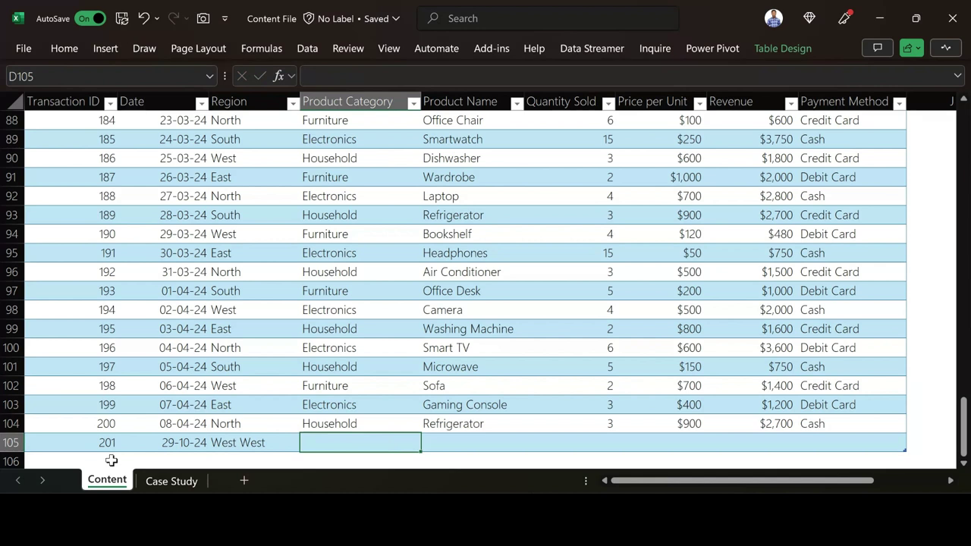
- Set the new transaction's Product Category to Electronics and its Product Name to Gaming Console
{"action": "type", "text": "Electronics"}
{"action": "key", "text": "Tab"}
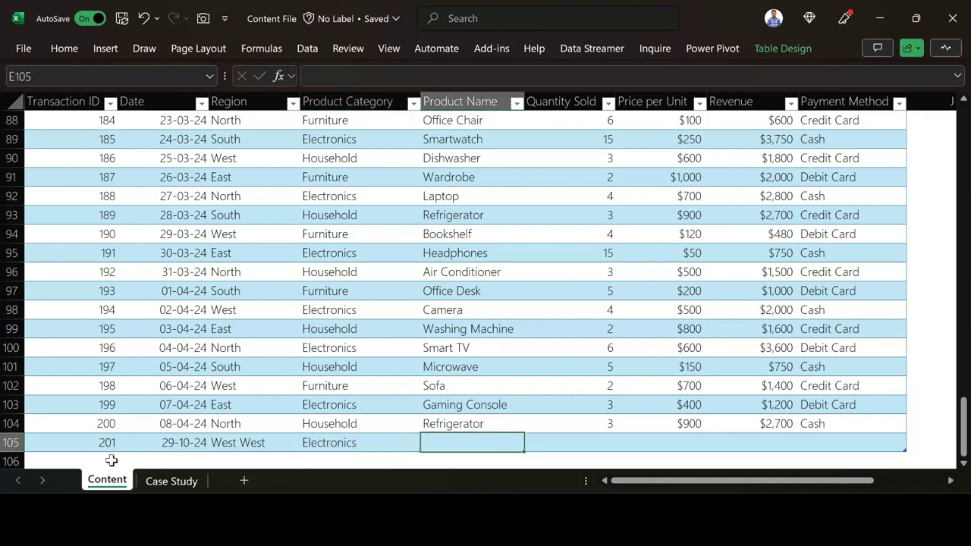
{"action": "type", "text": "Gaming Console"}
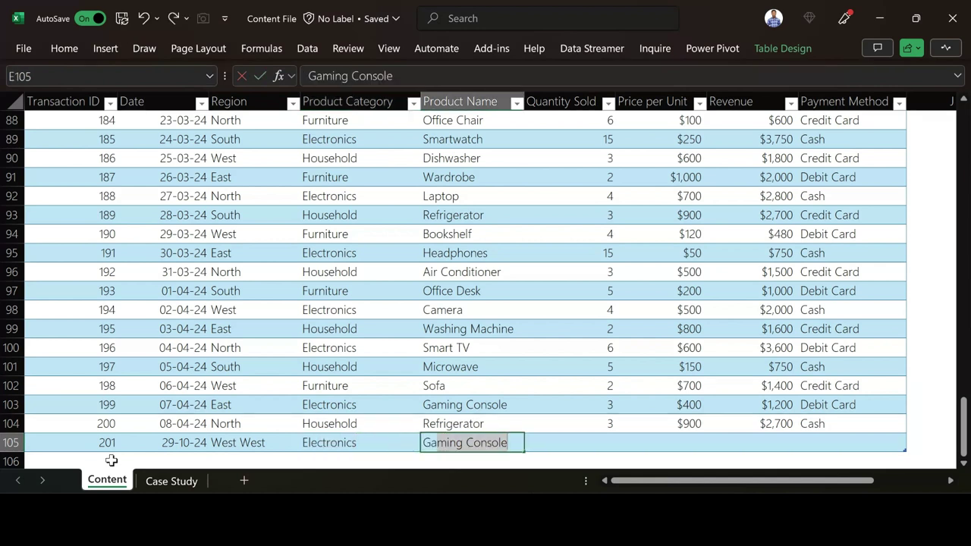
{"action": "key", "text": "Tab"}
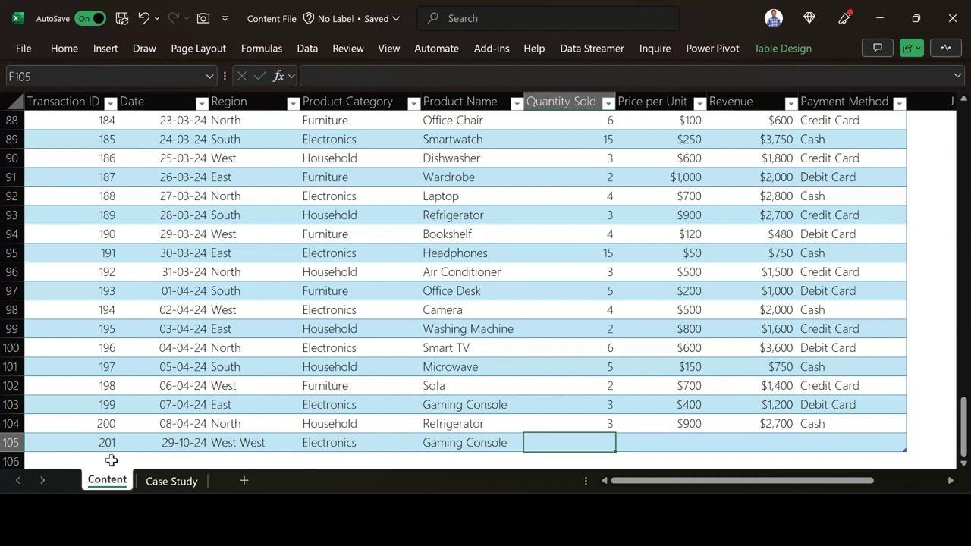
- Enter a Quantity Sold of 2 and a Price per Unit of 1000 for the new transaction
{"action": "type", "text": "2"}
{"action": "key", "text": "Tab"}
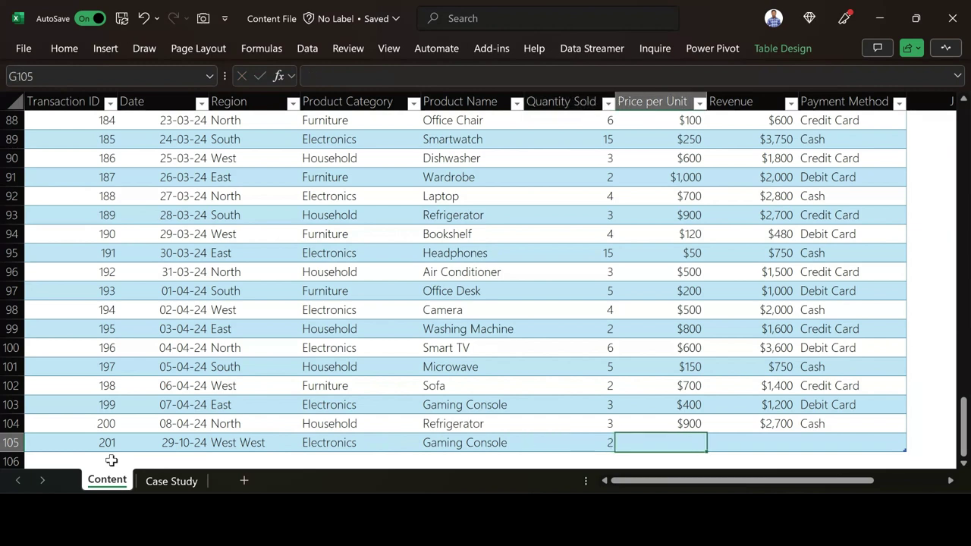
{"action": "type", "text": "1000"}
{"action": "key", "text": "Tab"}
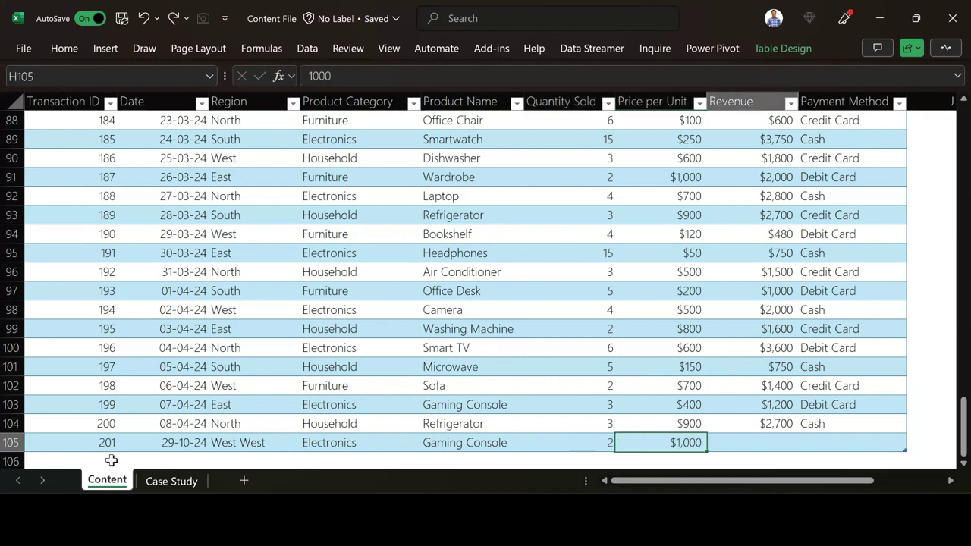
- Complete the new transaction with a Revenue of 2000 and Cash as the Payment Method
{"action": "type", "text": "2000q"}
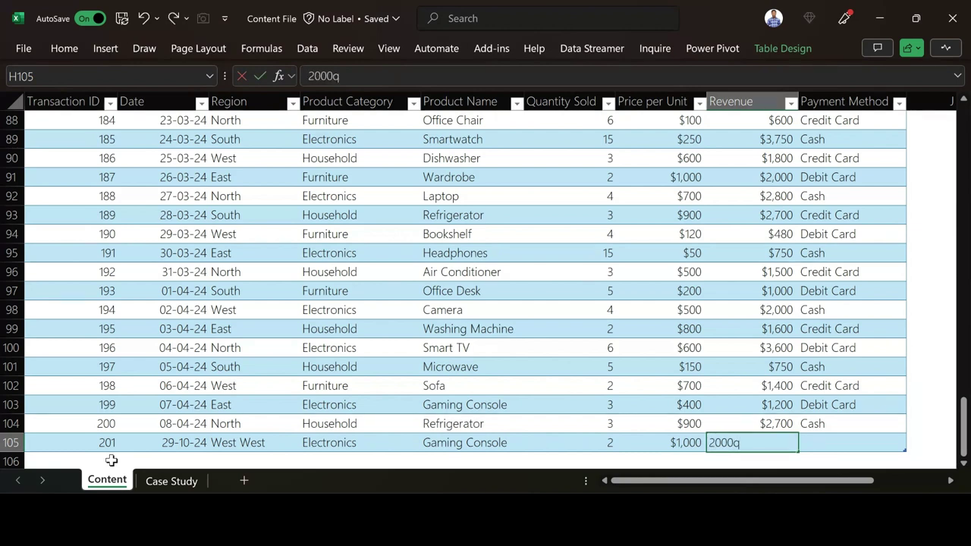
{"action": "key", "text": "BackSpace"}
{"action": "key", "text": "Tab"}
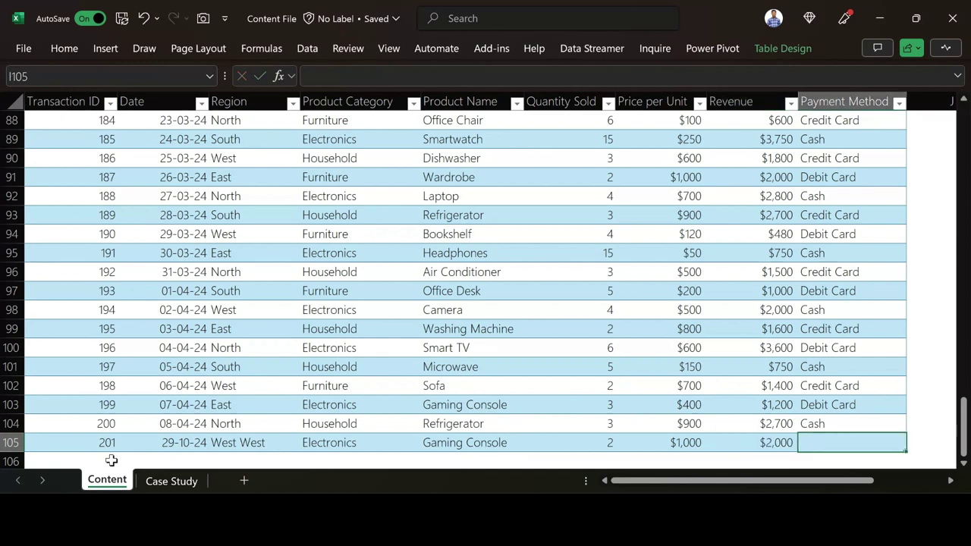
{"action": "type", "text": "CAsh"}
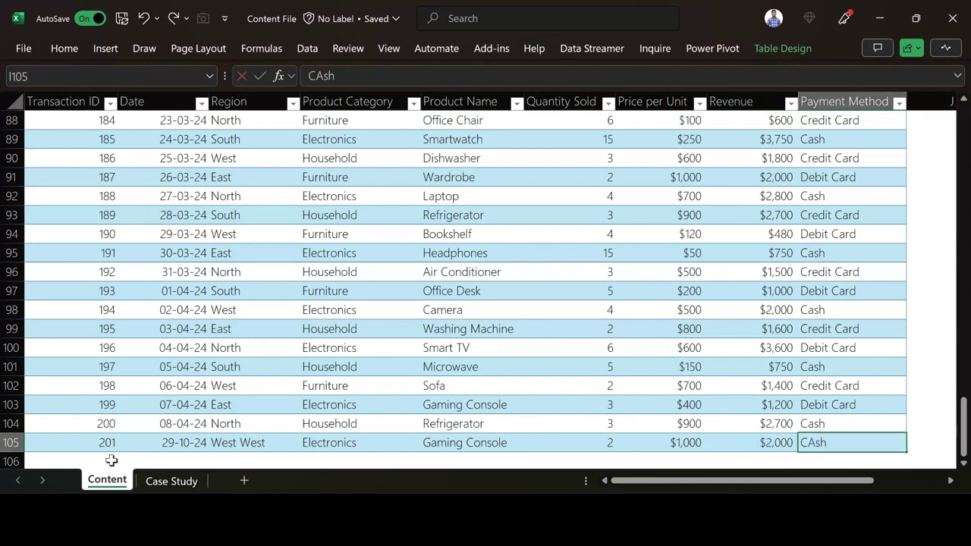
{"action": "key", "text": "BackSpace"}
{"action": "key", "text": "BackSpace"}
{"action": "key", "text": "BackSpace"}
{"action": "type", "text": "ash"}
{"action": "key", "text": "Return"}
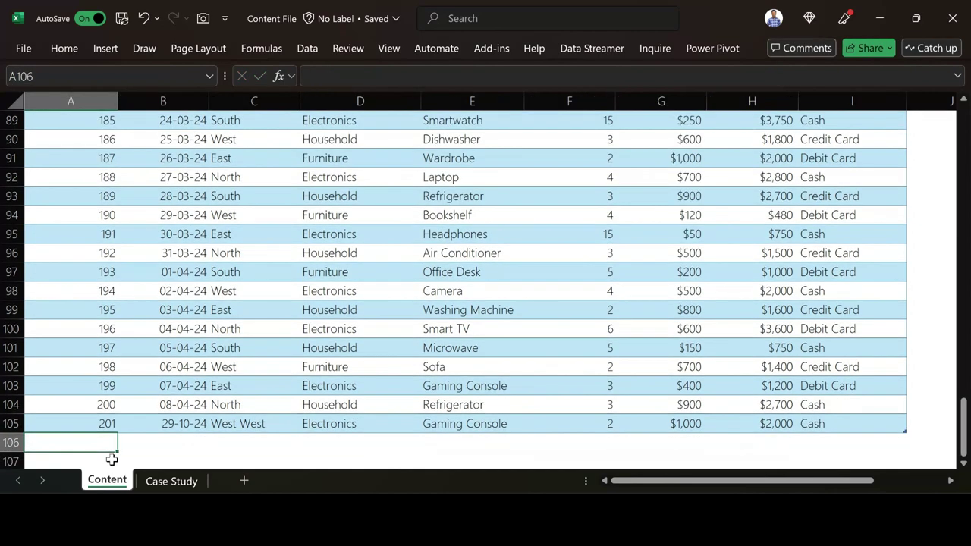
- Fill the SUMIF revenue formula on the Case Study sheet down from C6 to C7 for the West West region
{"action": "left_click", "coordinate": [171, 480]}
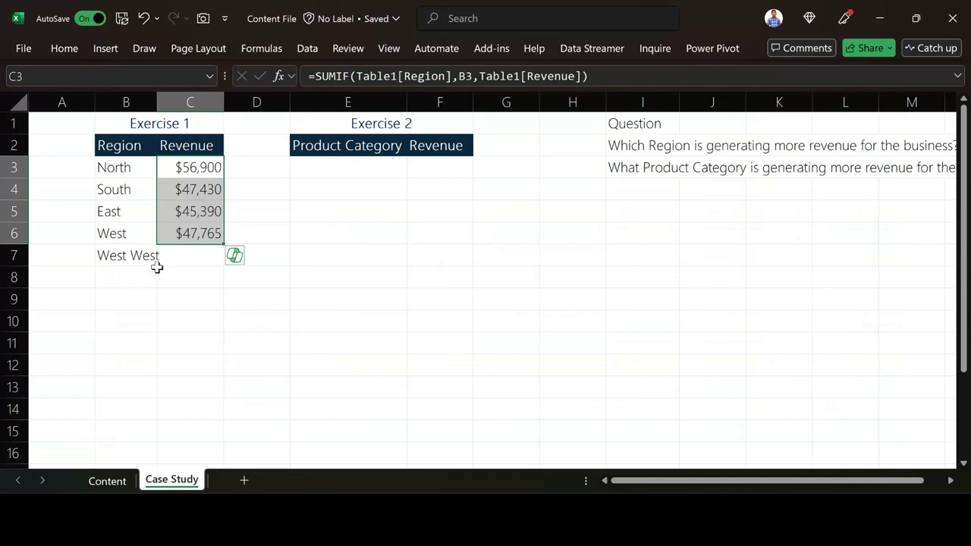
{"action": "left_click", "coordinate": [137, 256]}
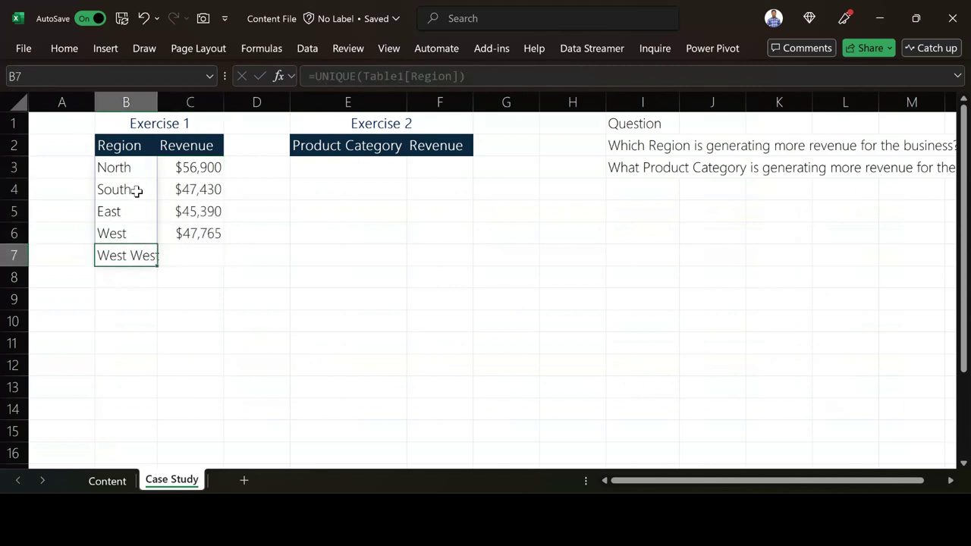
{"action": "left_click", "coordinate": [190, 232]}
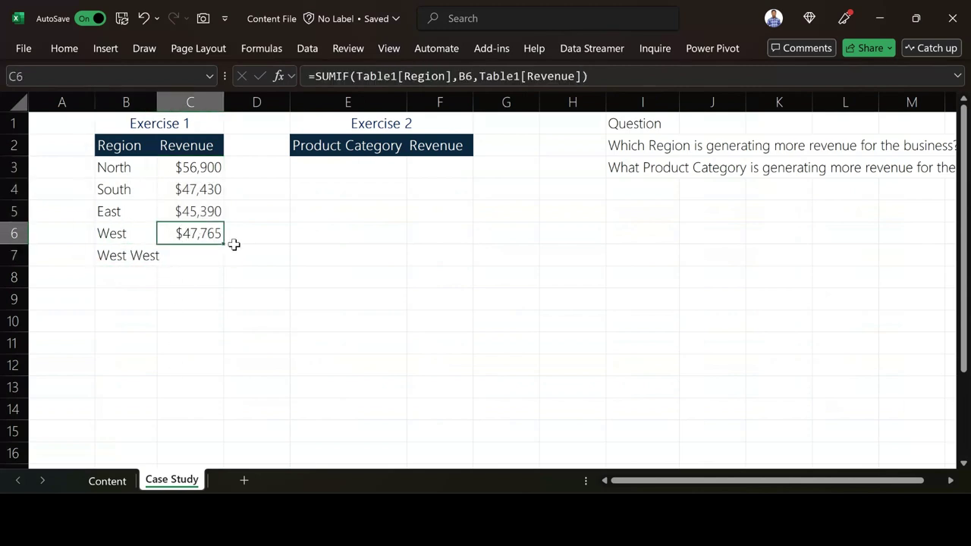
{"action": "double_click", "coordinate": [225, 243]}
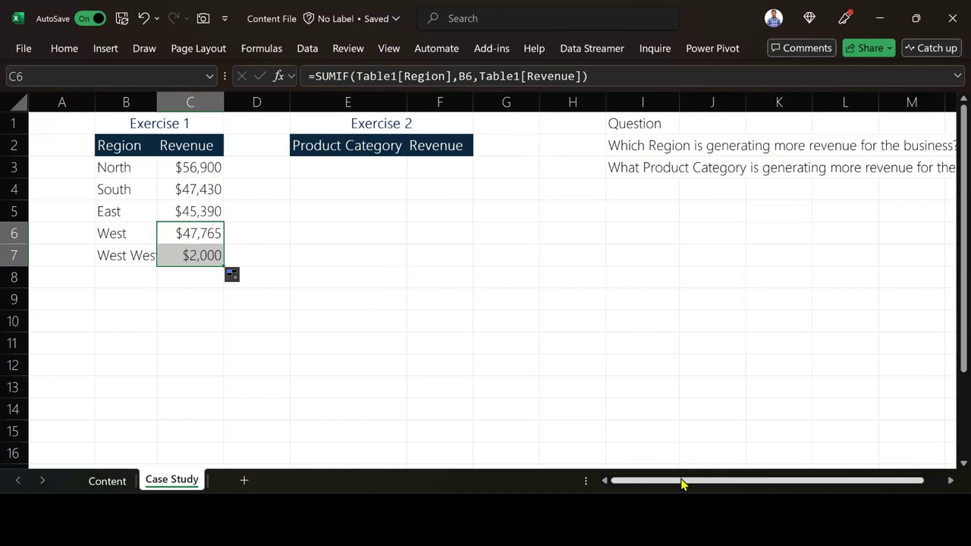
{"action": "left_click_drag", "start_coordinate": [682, 486], "coordinate": [740, 489]}
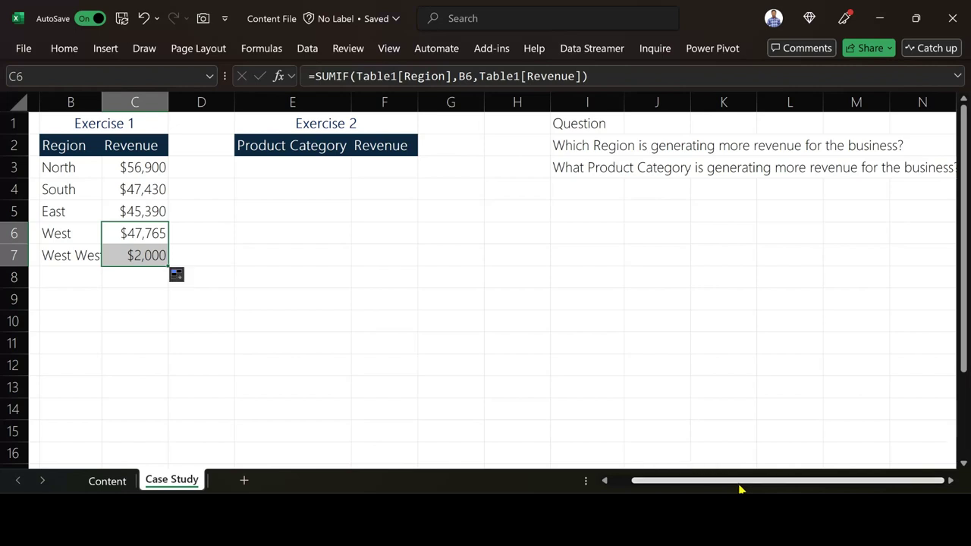